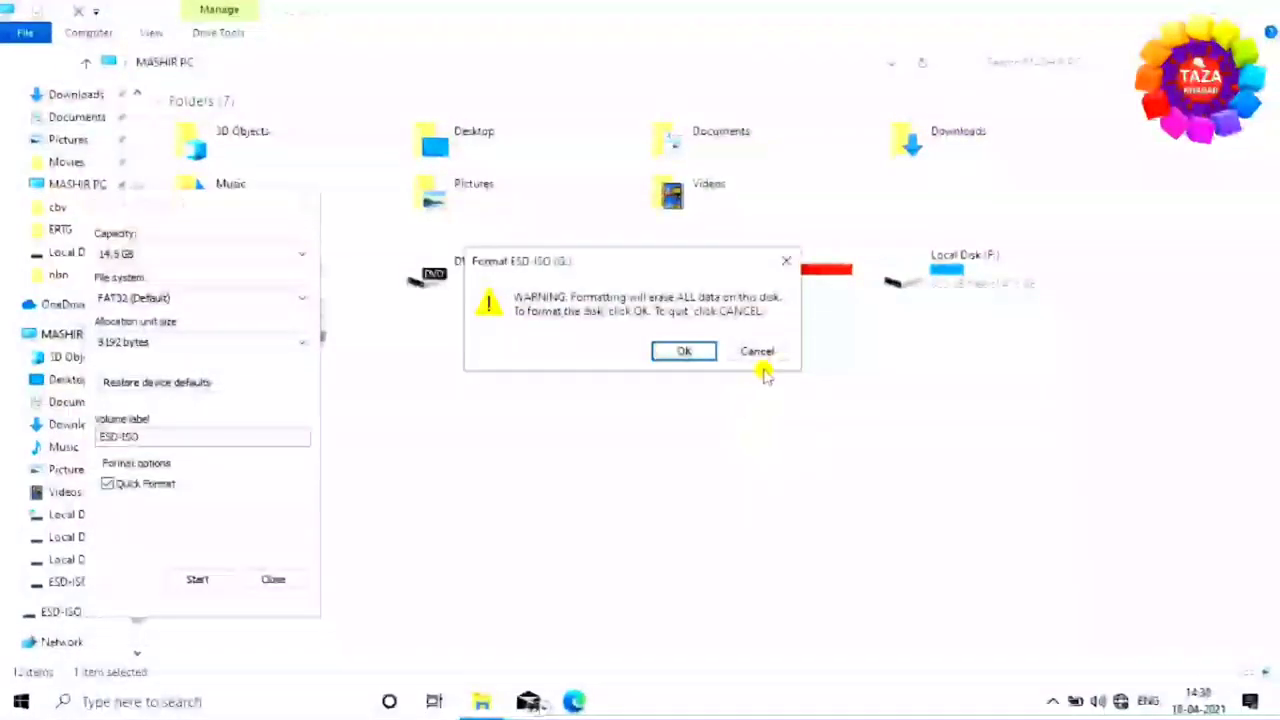
# Cancel the pending format of the ESD-ISO (G:) drive, close its format dialog and minimize the file window
pyautogui.click(784, 261)
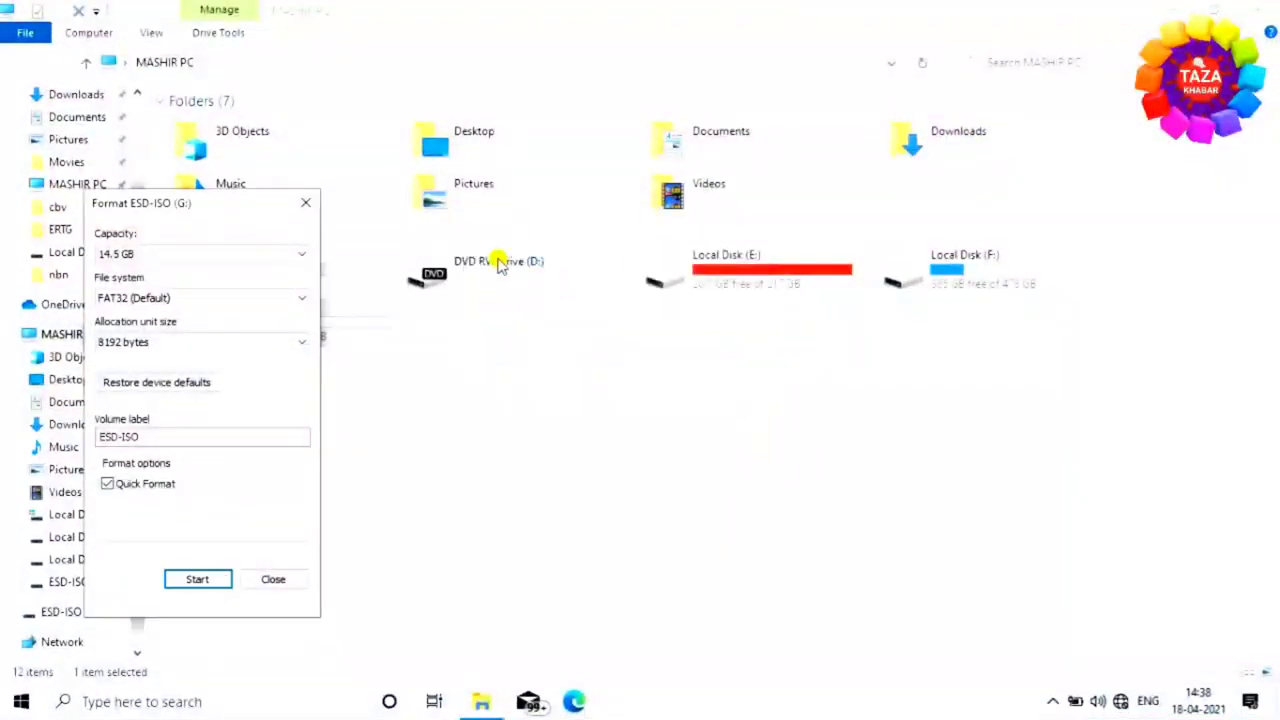
pyautogui.click(316, 204)
pyautogui.click(1163, 12)
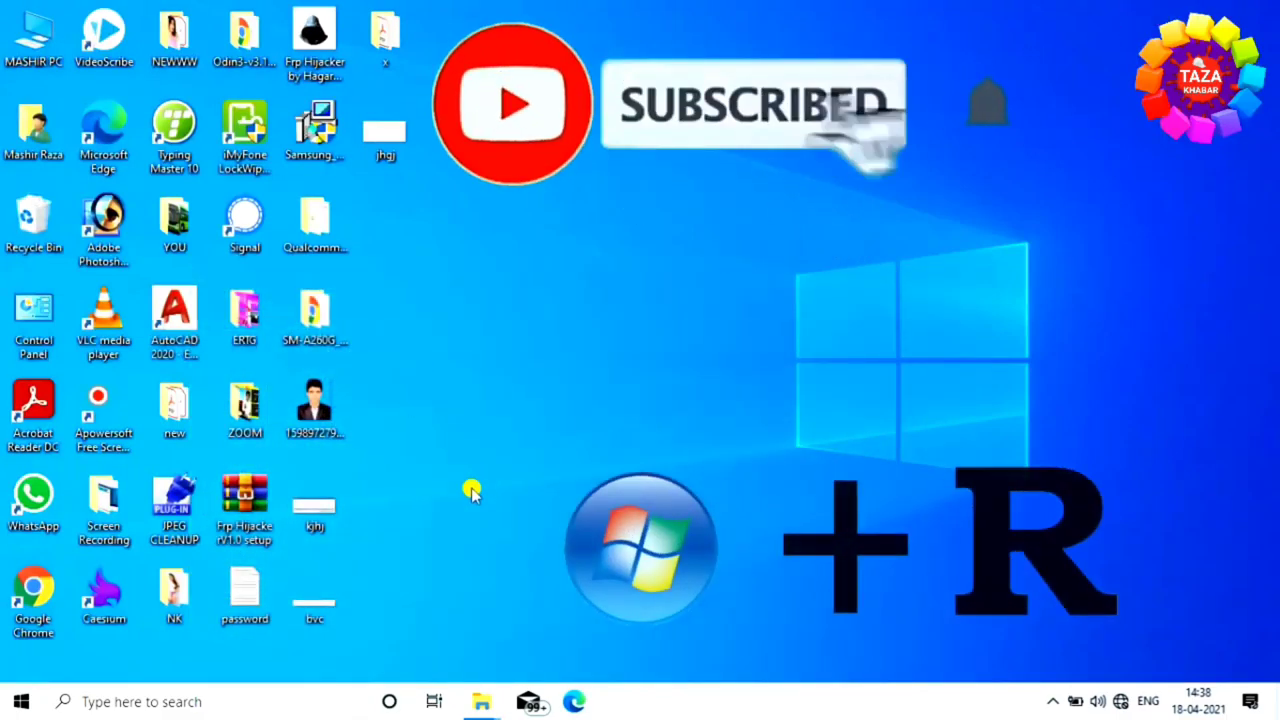
# Launch Registry Editor by running the regedit command
pyautogui.press('super+r')
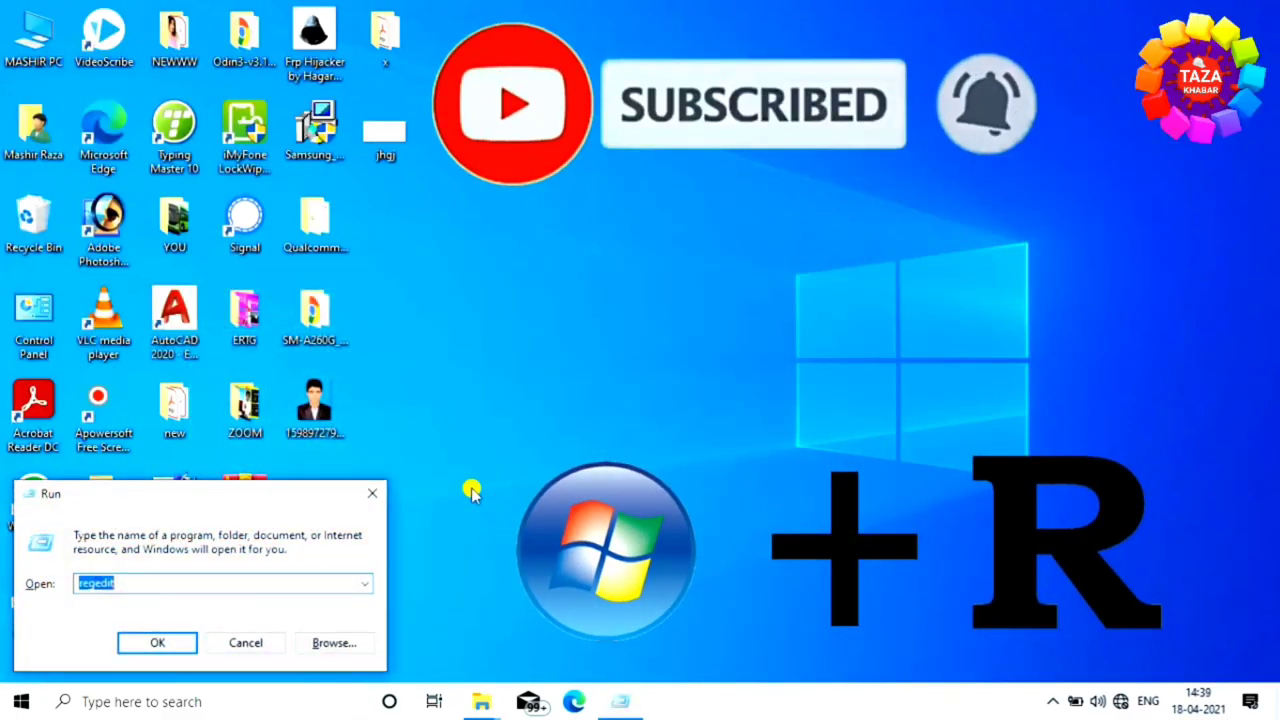
pyautogui.click(145, 583)
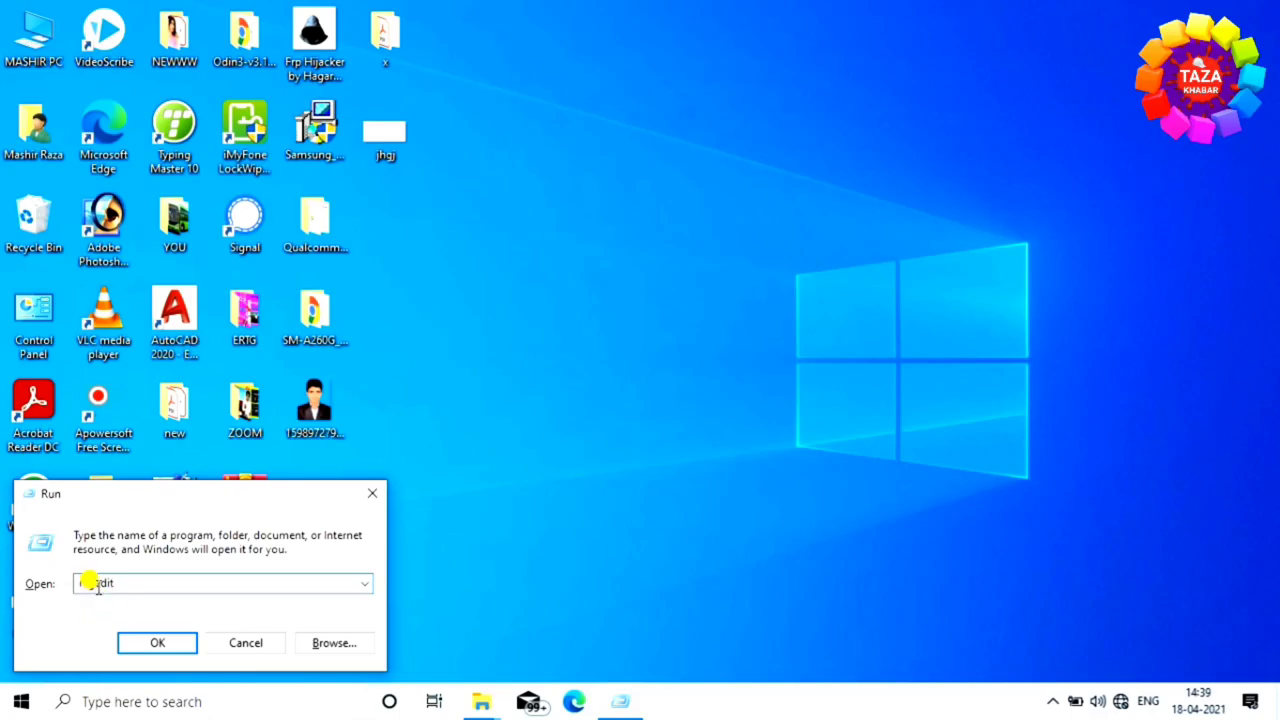
pyautogui.click(158, 645)
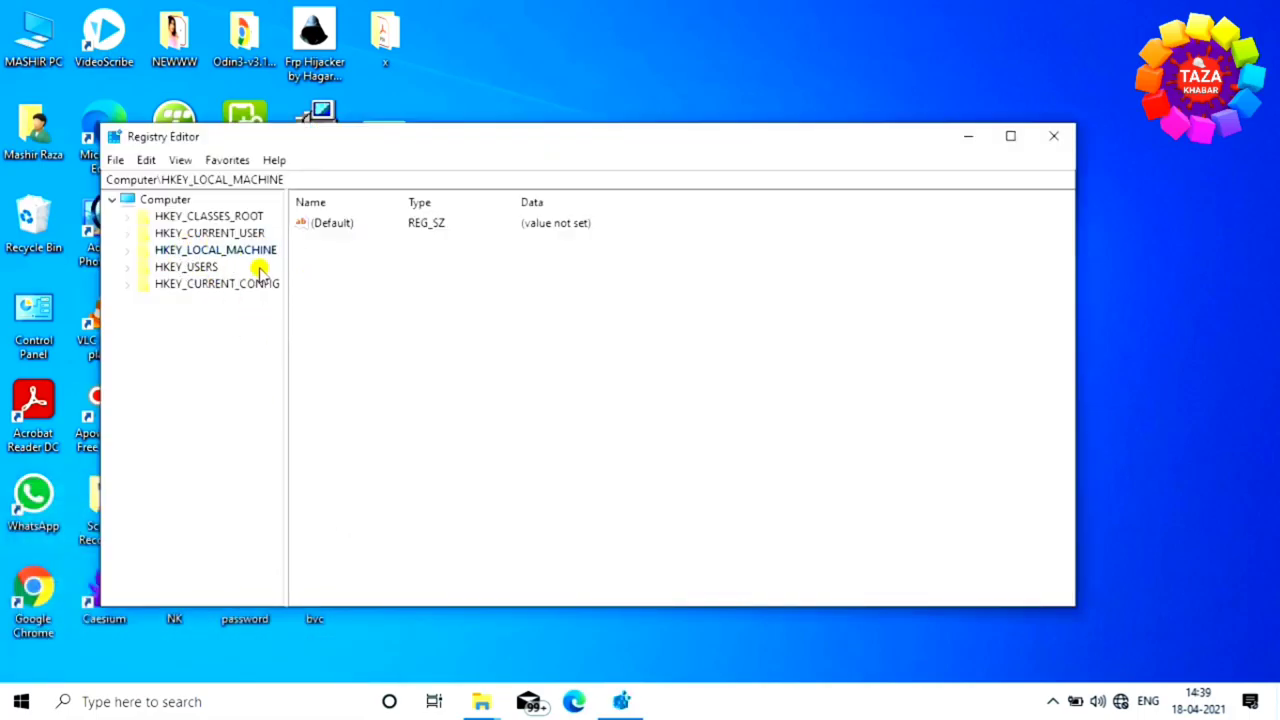
# Expand the registry tree through HKEY_LOCAL_MACHINE, SYSTEM and CurrentControlSet to show the subkeys of Control
pyautogui.doubleClick(230, 250)
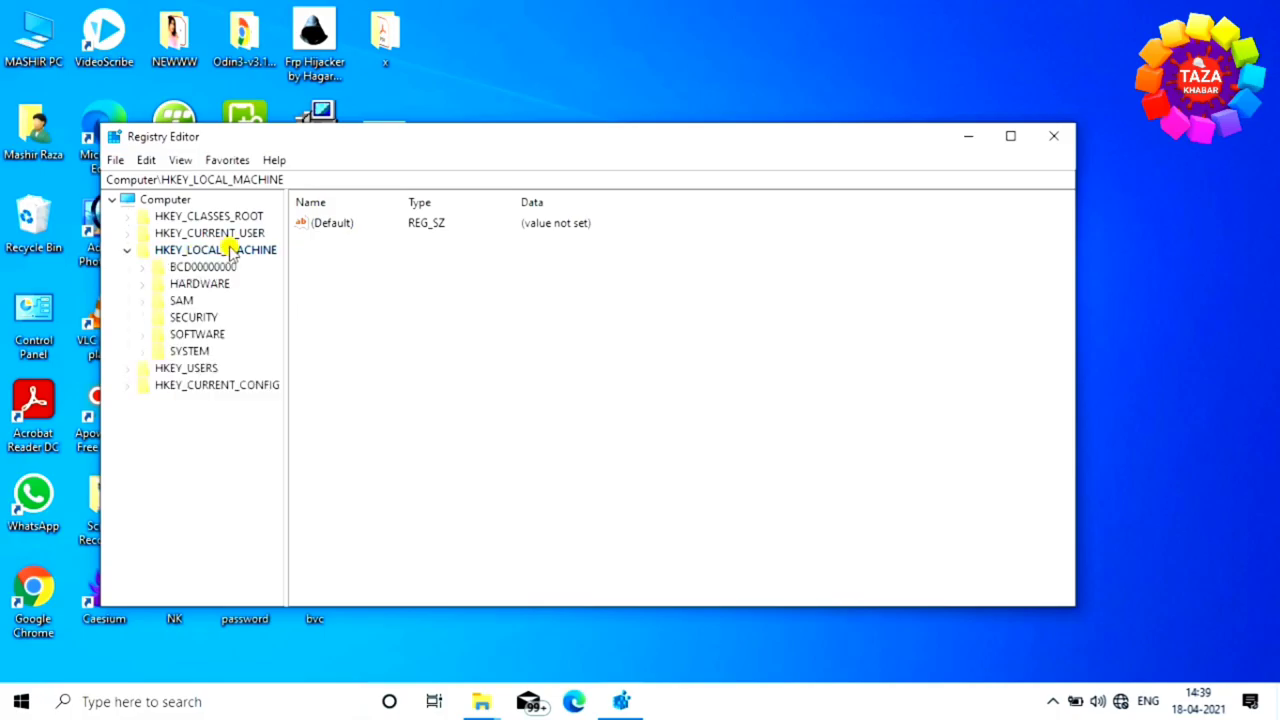
pyautogui.click(142, 352)
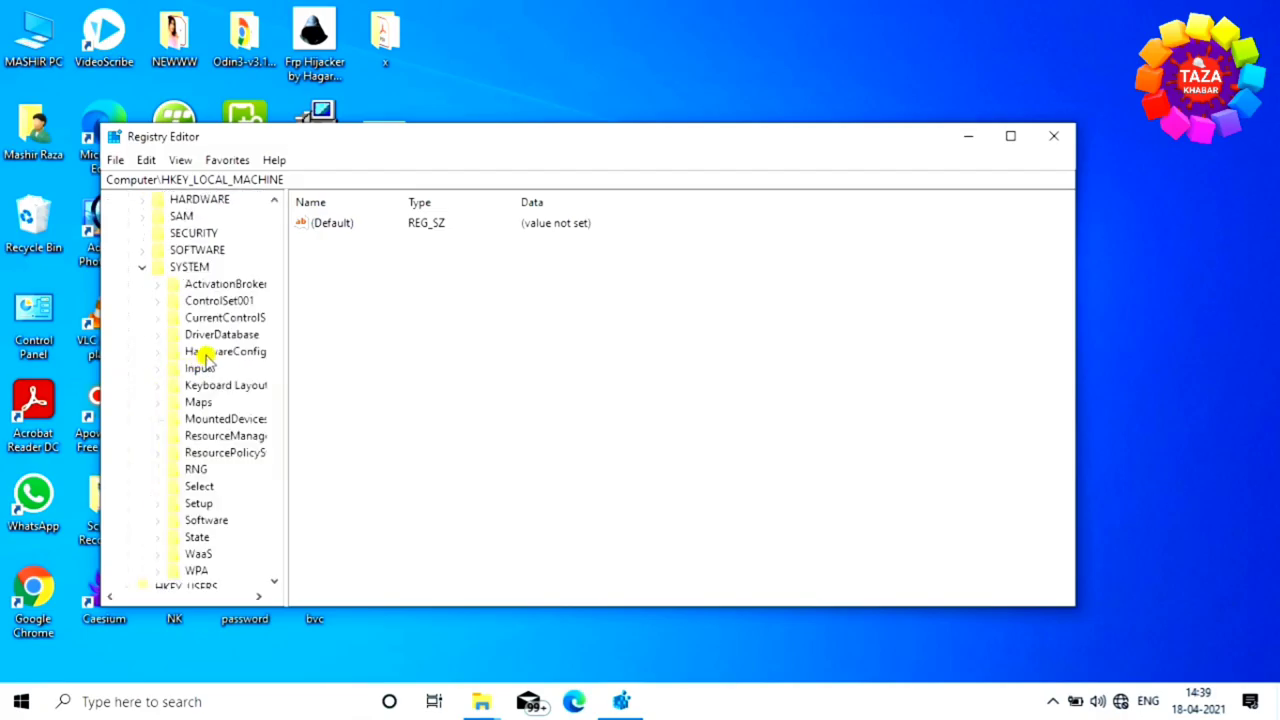
pyautogui.scroll(-1, 221, 345)
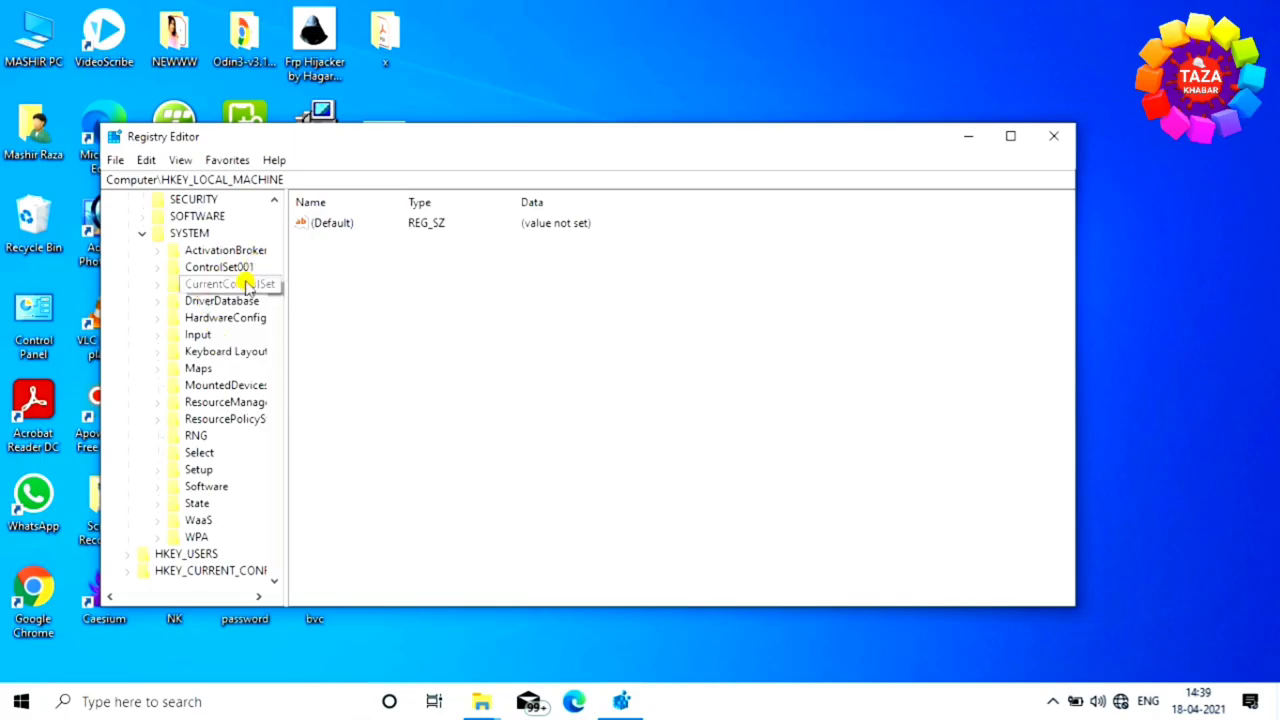
pyautogui.moveTo(192, 597); pyautogui.dragTo(234, 596)
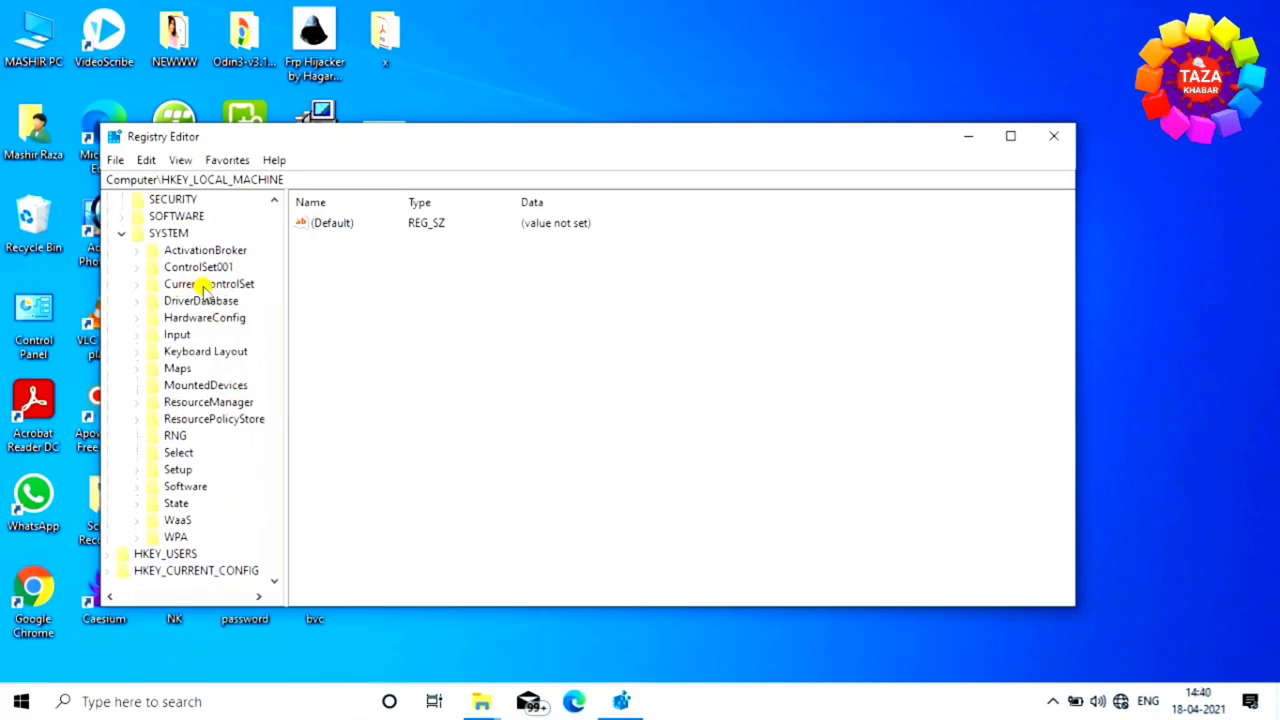
pyautogui.click(136, 284)
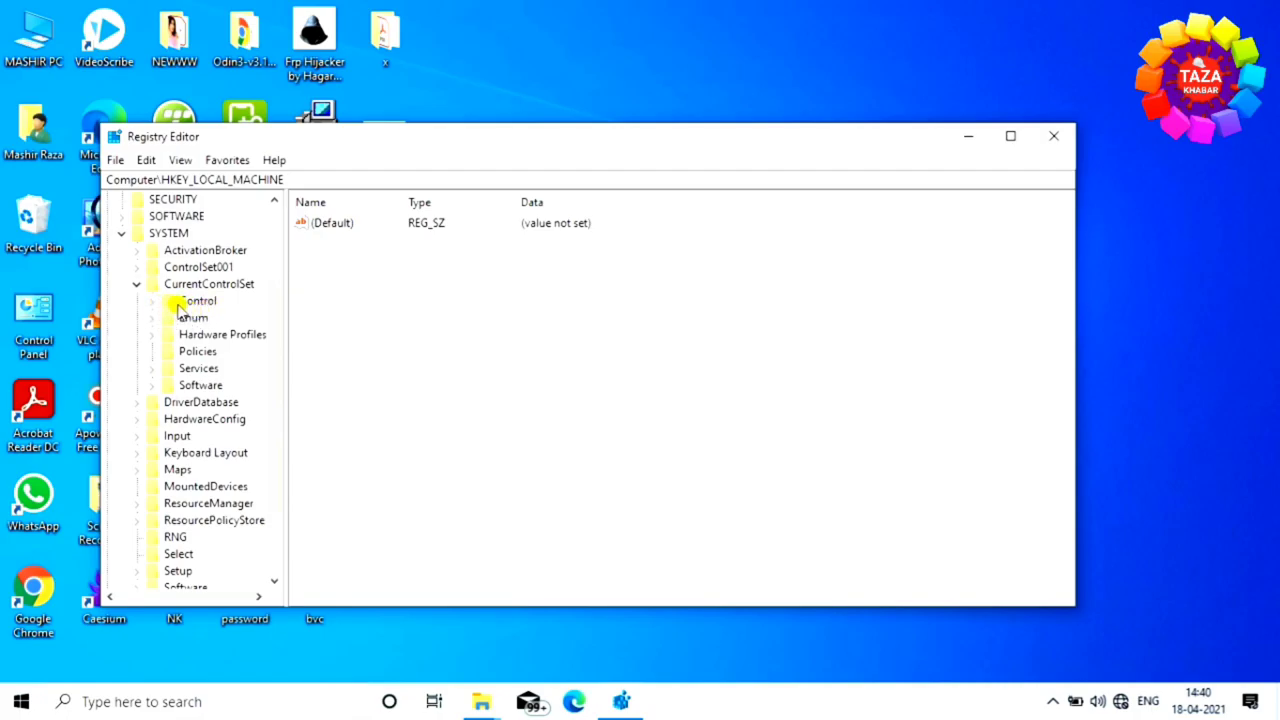
pyautogui.click(154, 304)
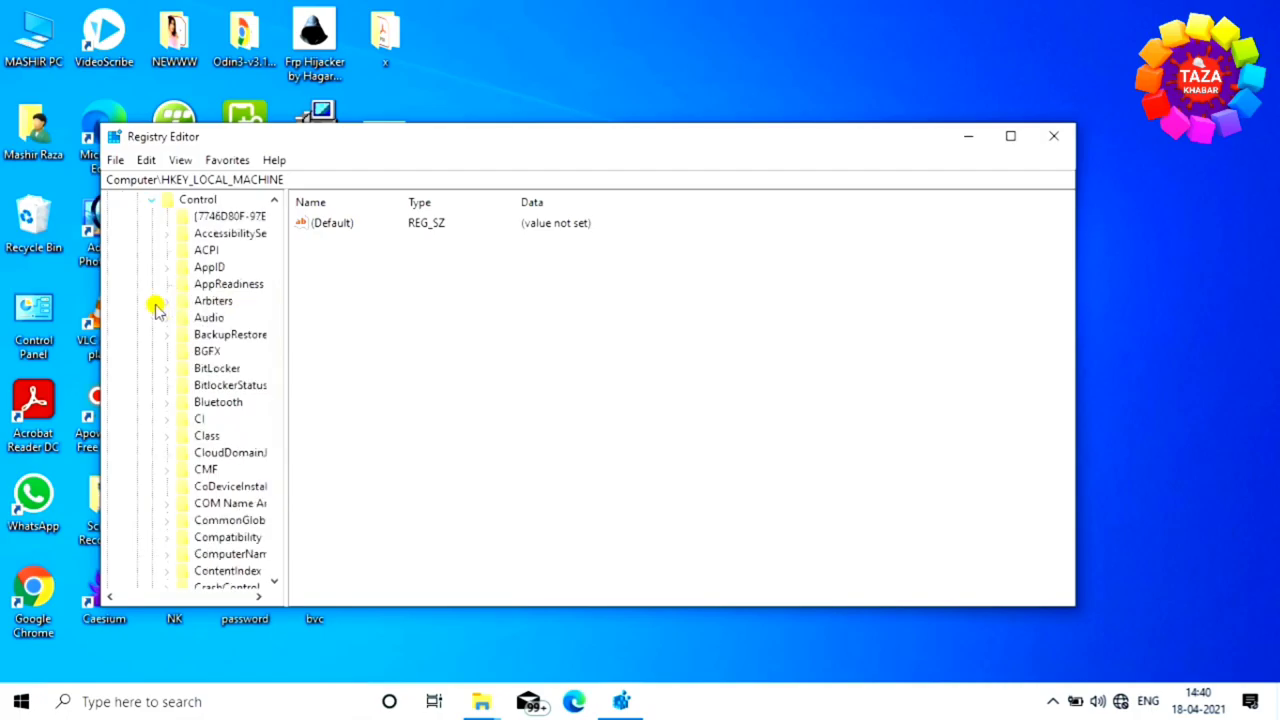
# Find the Storage key under Control, expand it and open its RegCacheState subkey
pyautogui.scroll(-3, 215, 325)
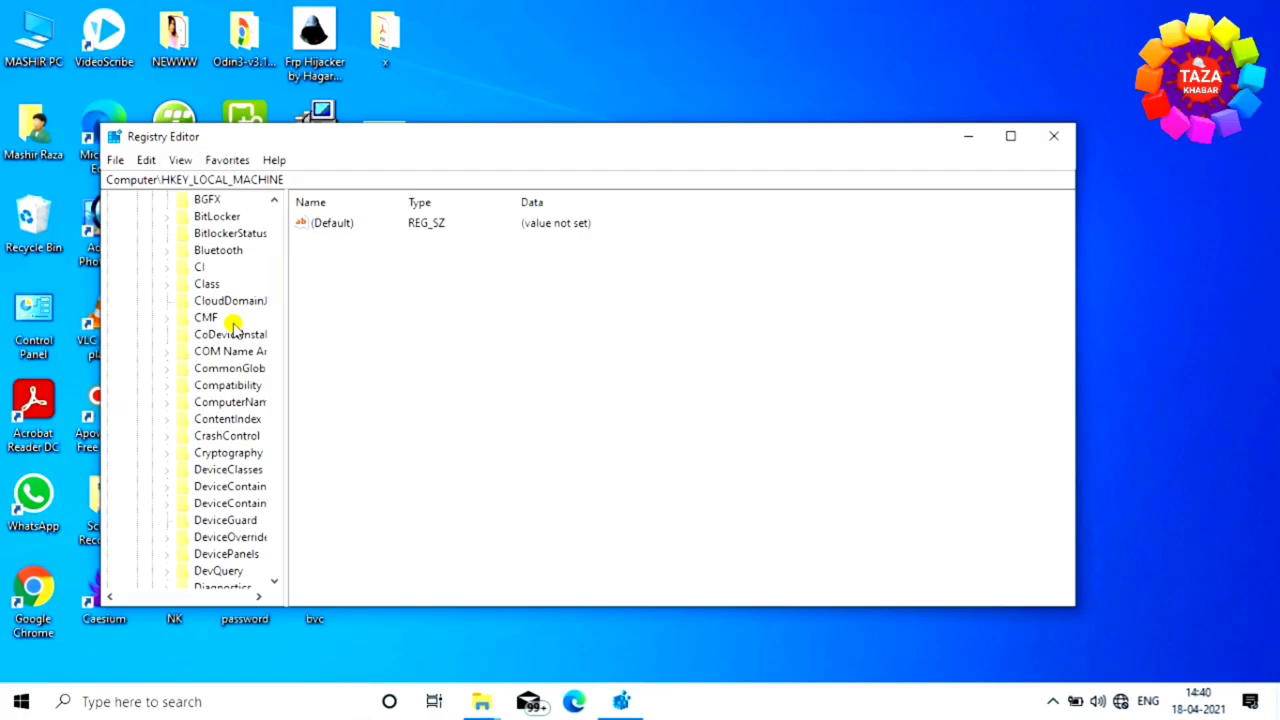
pyautogui.scroll(7, 240, 300)
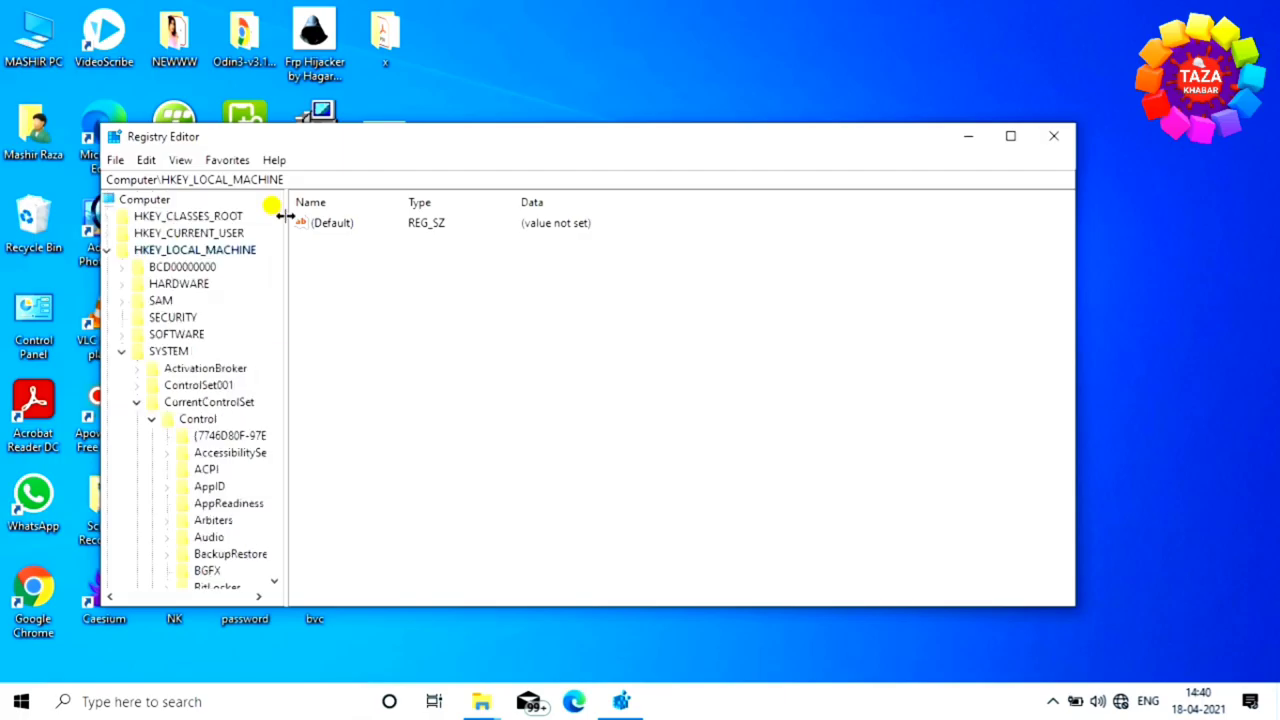
pyautogui.moveTo(274, 229); pyautogui.dragTo(274, 330)
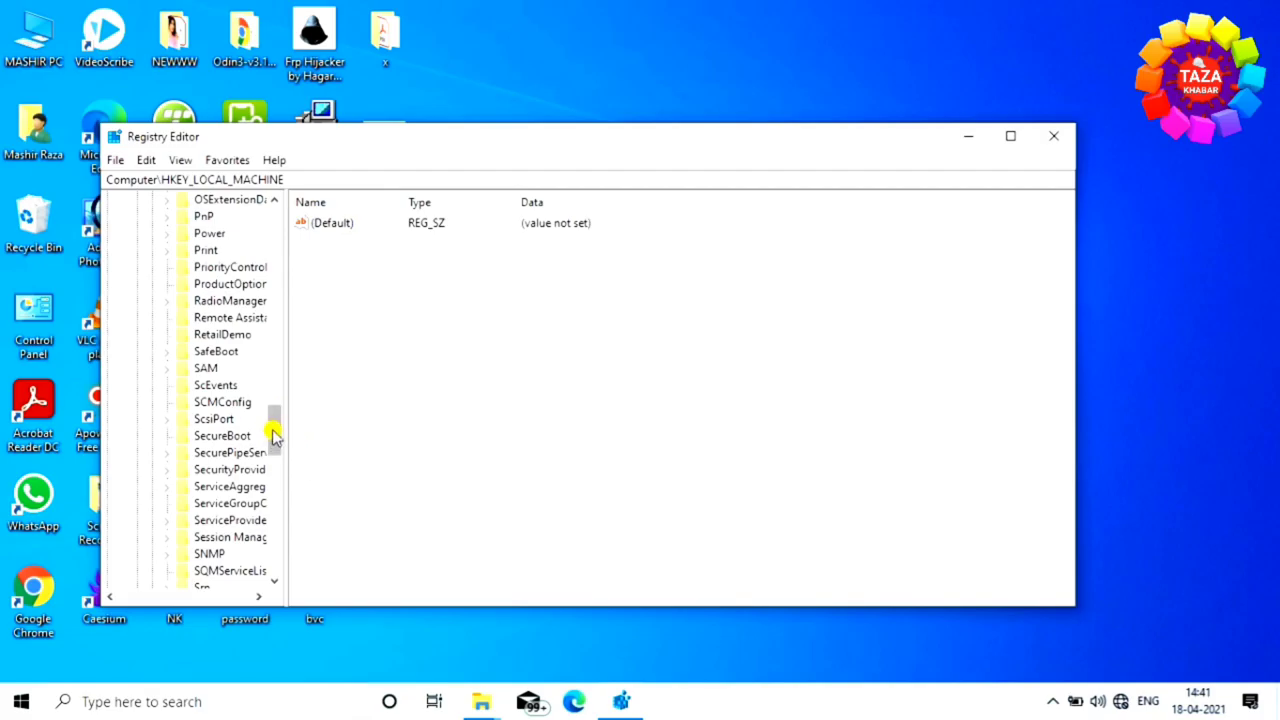
pyautogui.moveTo(274, 435); pyautogui.dragTo(274, 471)
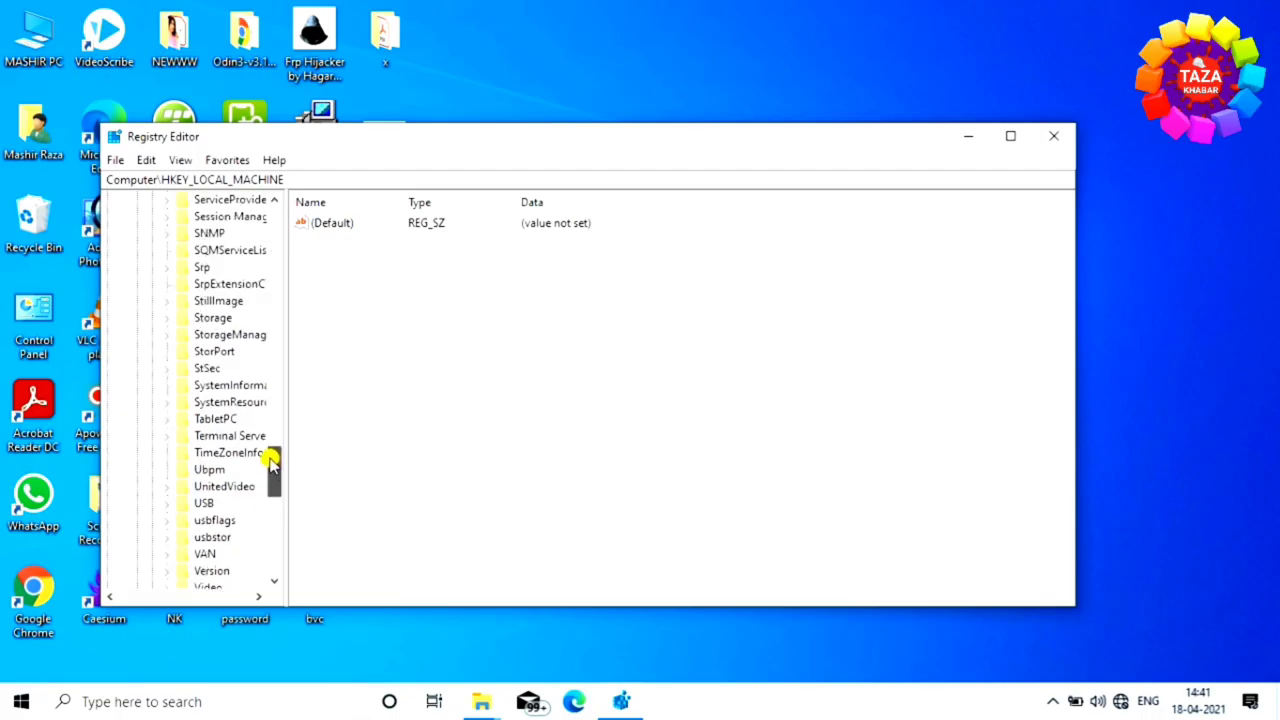
pyautogui.click(166, 318)
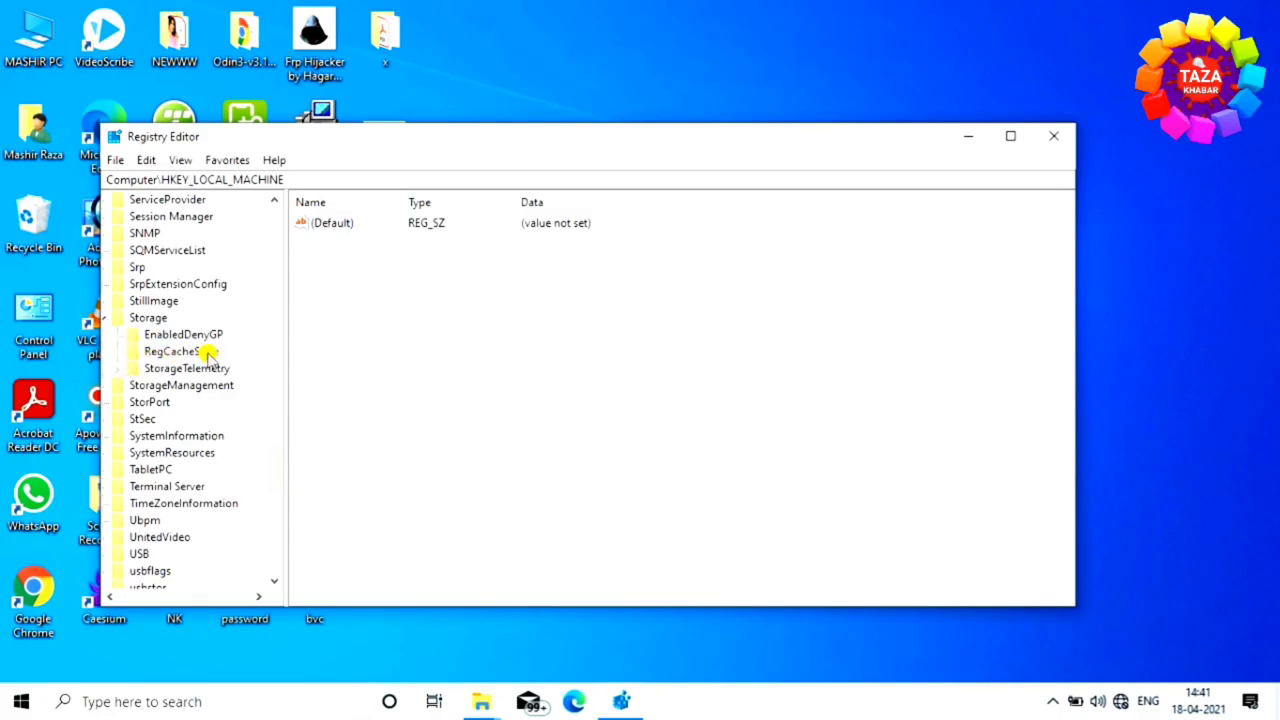
pyautogui.click(192, 356)
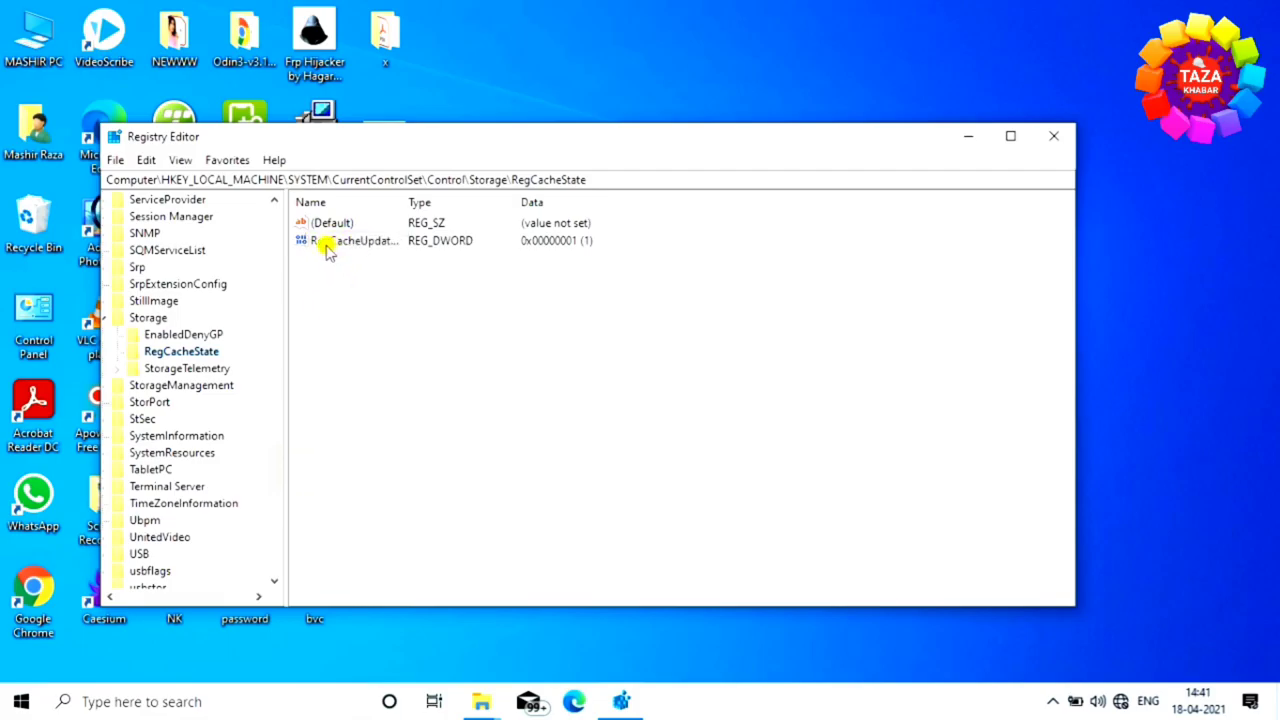
# Set the RegCacheUpdated DWORD value data to 0 in hexadecimal and close Registry Editor
pyautogui.doubleClick(376, 244)
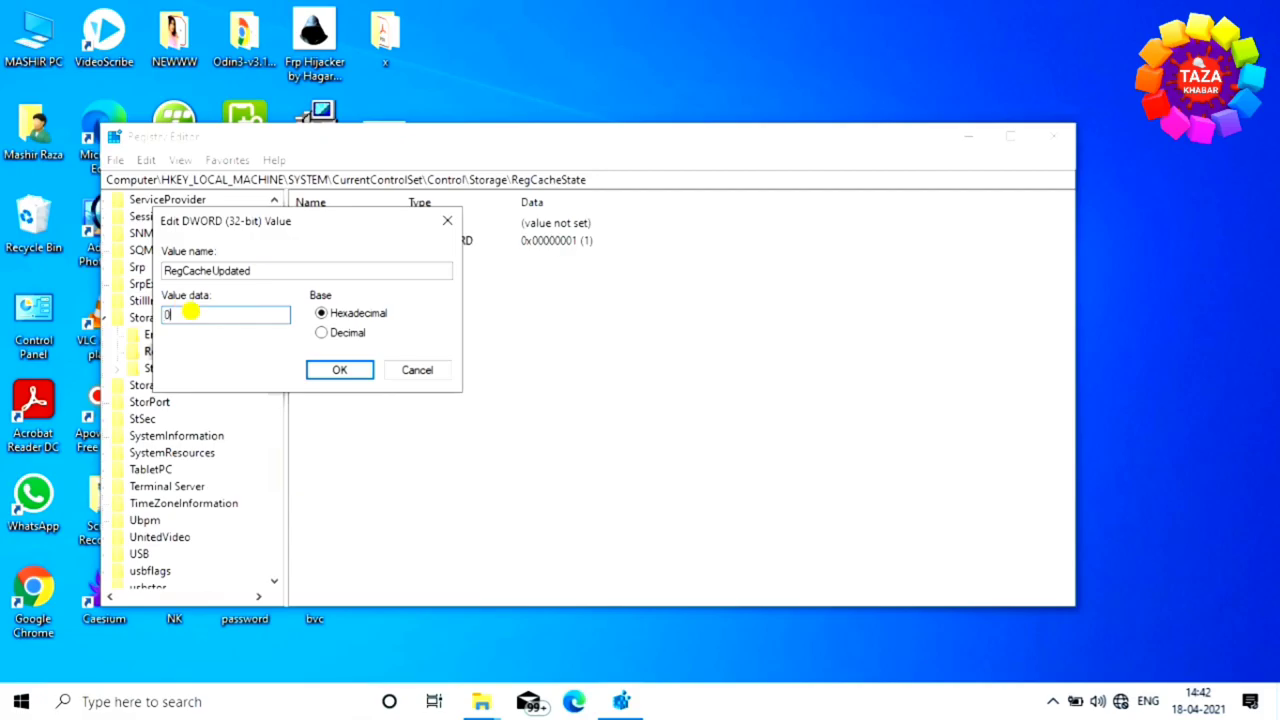
pyautogui.click(345, 373)
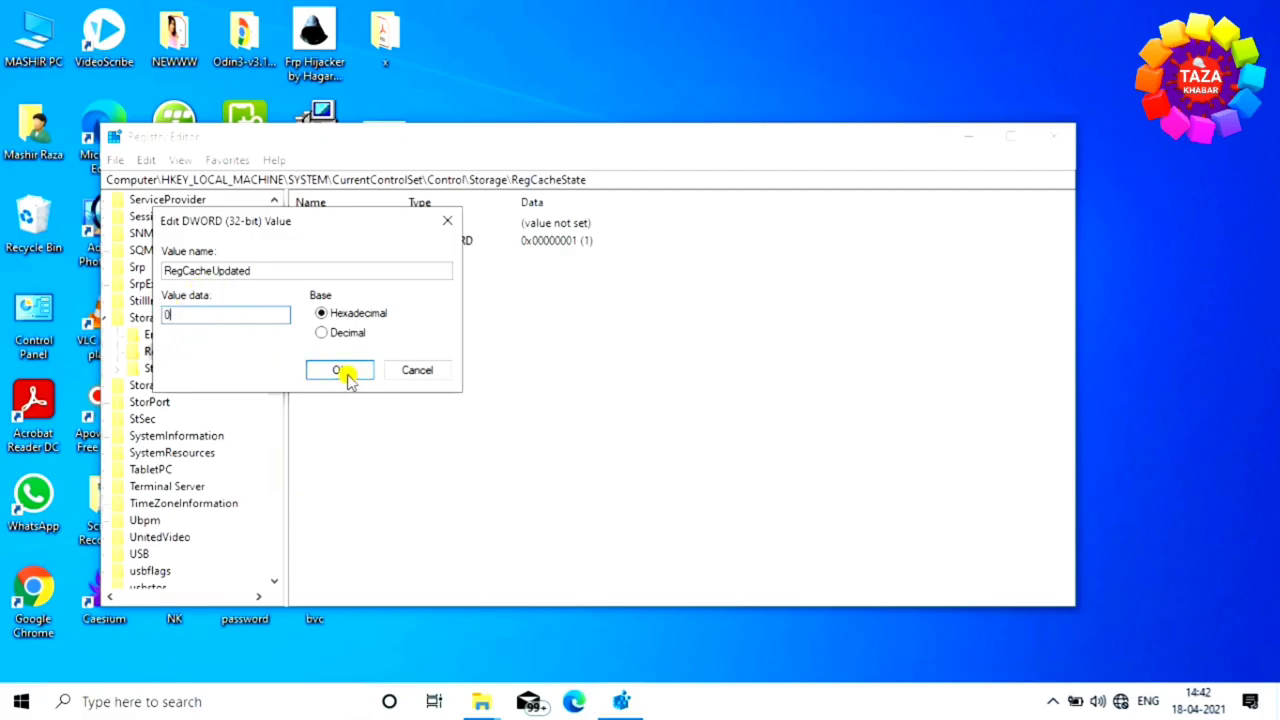
pyautogui.click(1049, 138)
# Refresh the desktop three times
pyautogui.rightClick(586, 286)
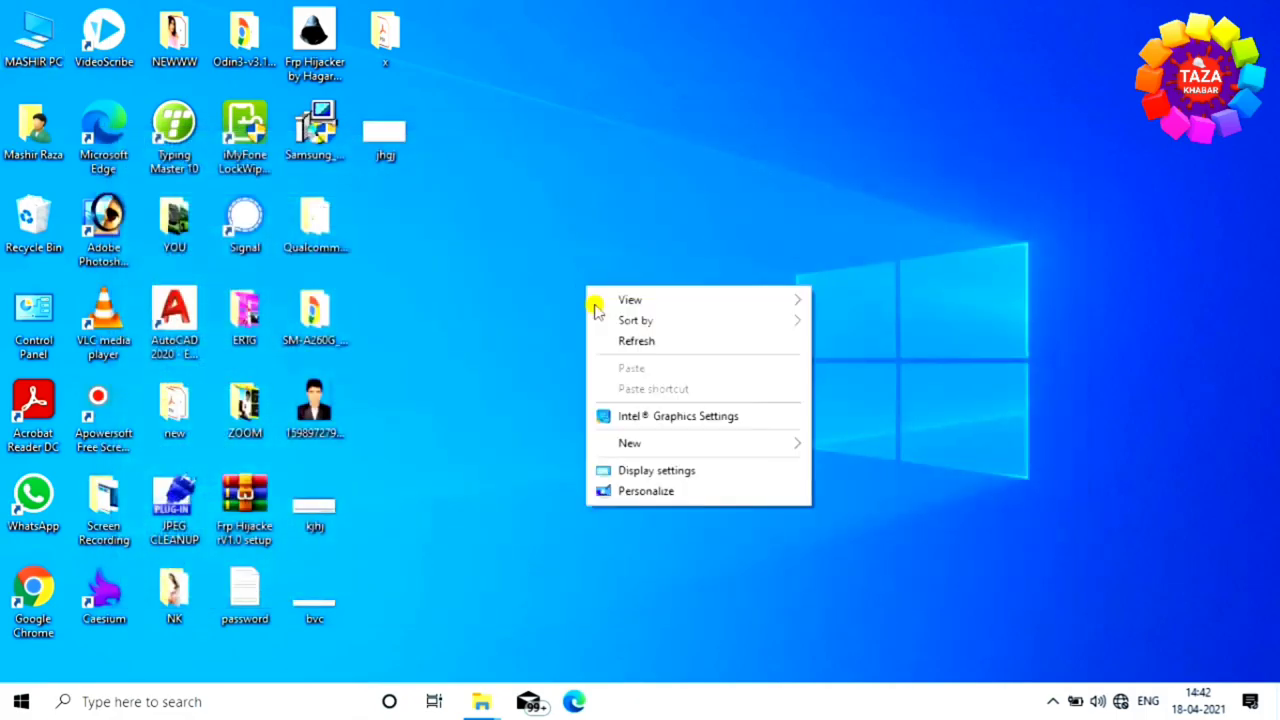
pyautogui.click(642, 350)
pyautogui.rightClick(612, 330)
pyautogui.click(677, 390)
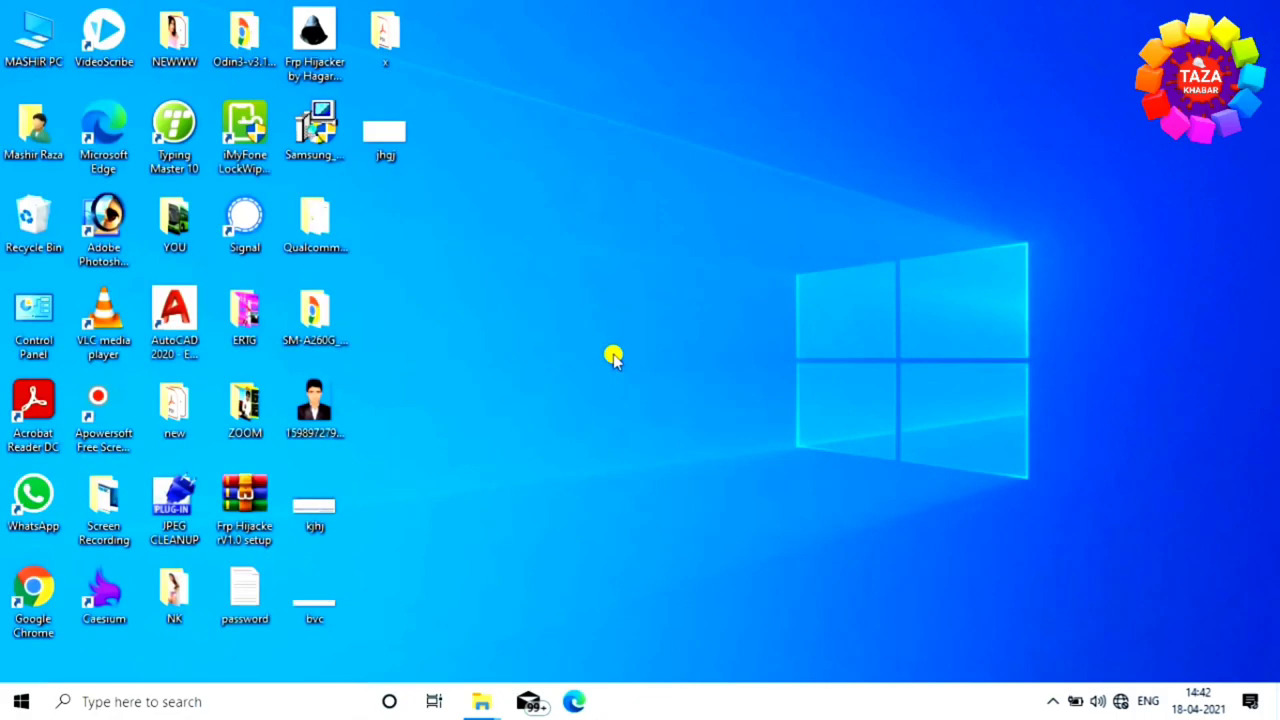
pyautogui.rightClick(612, 355)
pyautogui.click(677, 412)
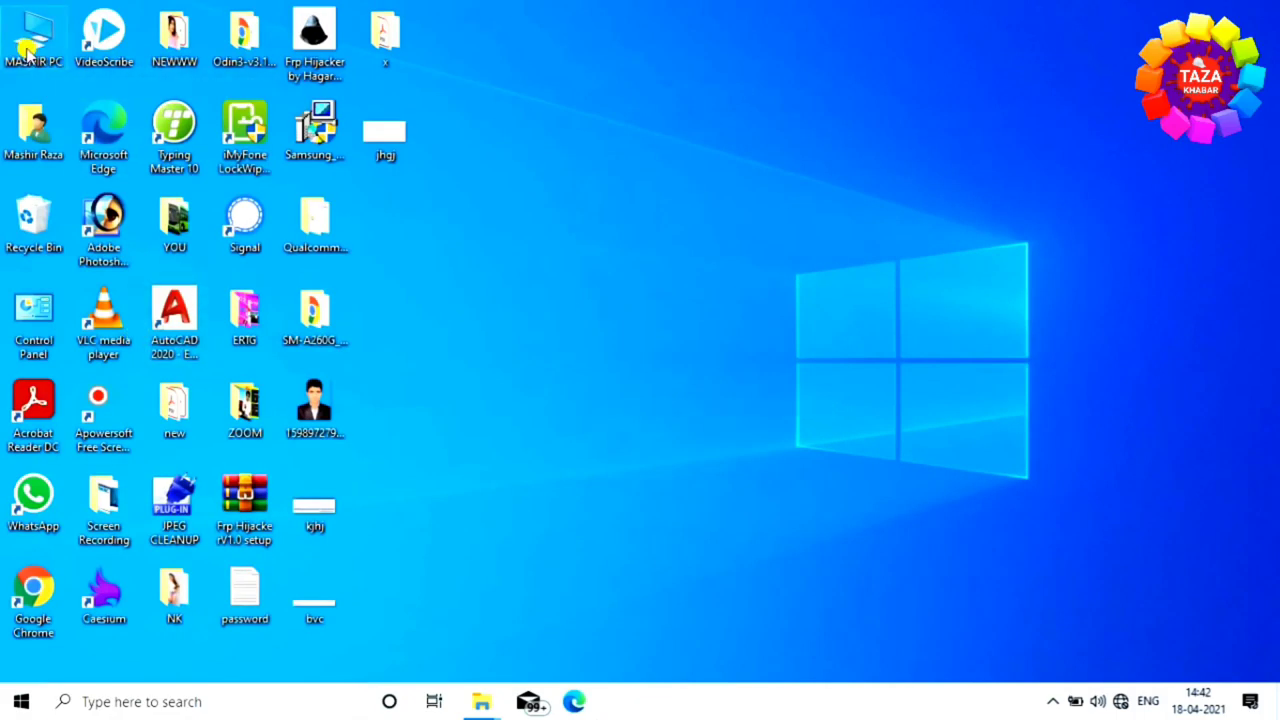
# Open the computer's drive overview in File Explorer and eject the ESD-ISO (G:) drive
pyautogui.doubleClick(28, 48)
pyautogui.click(1026, 62)
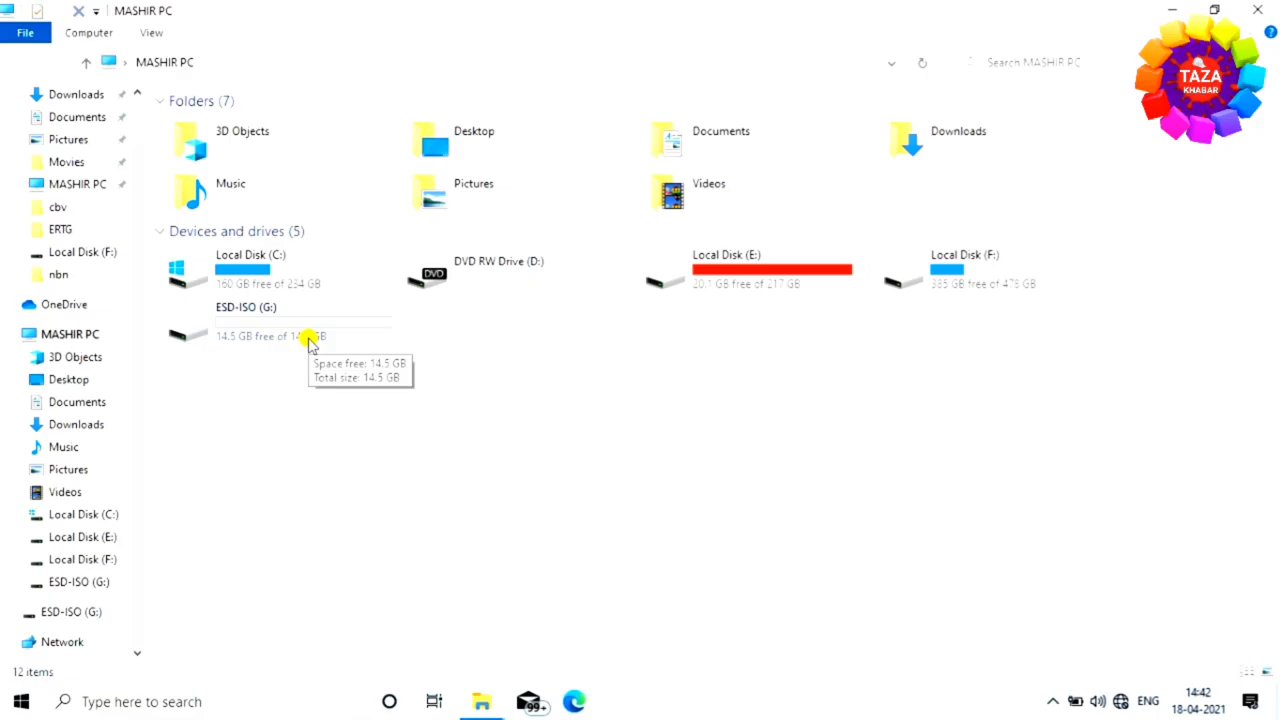
pyautogui.click(309, 339)
pyautogui.rightClick(310, 339)
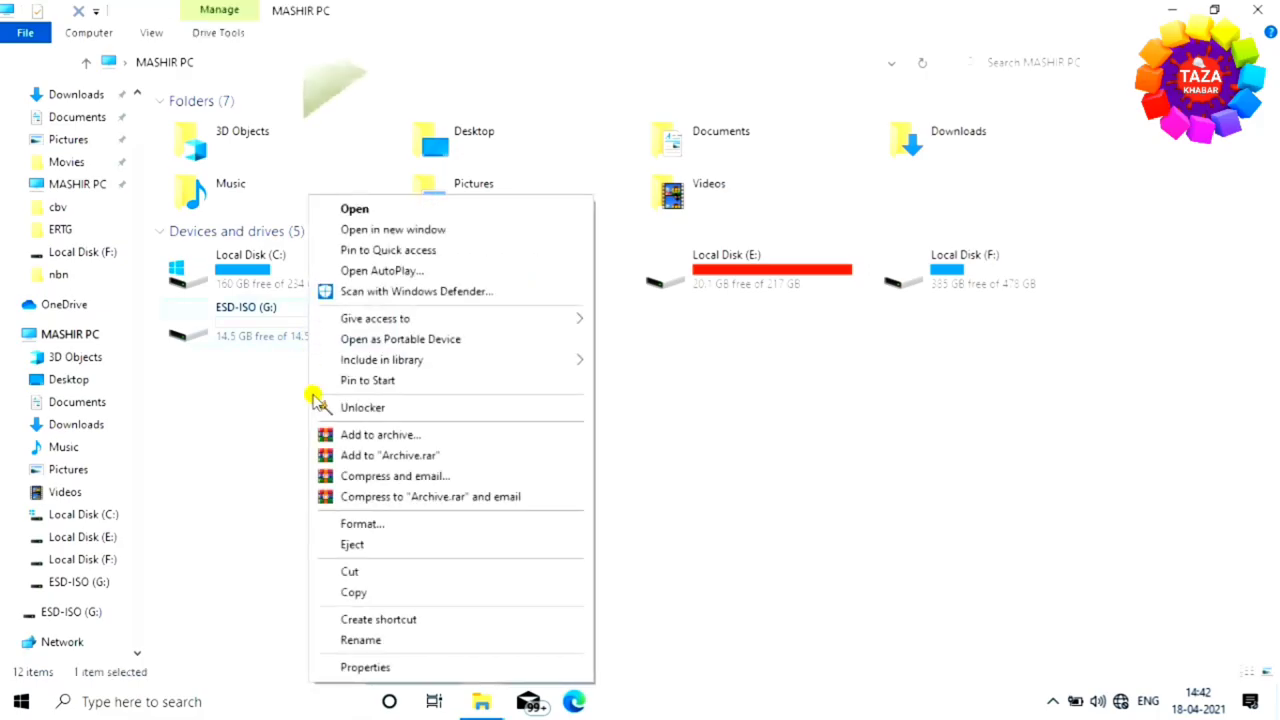
pyautogui.click(357, 546)
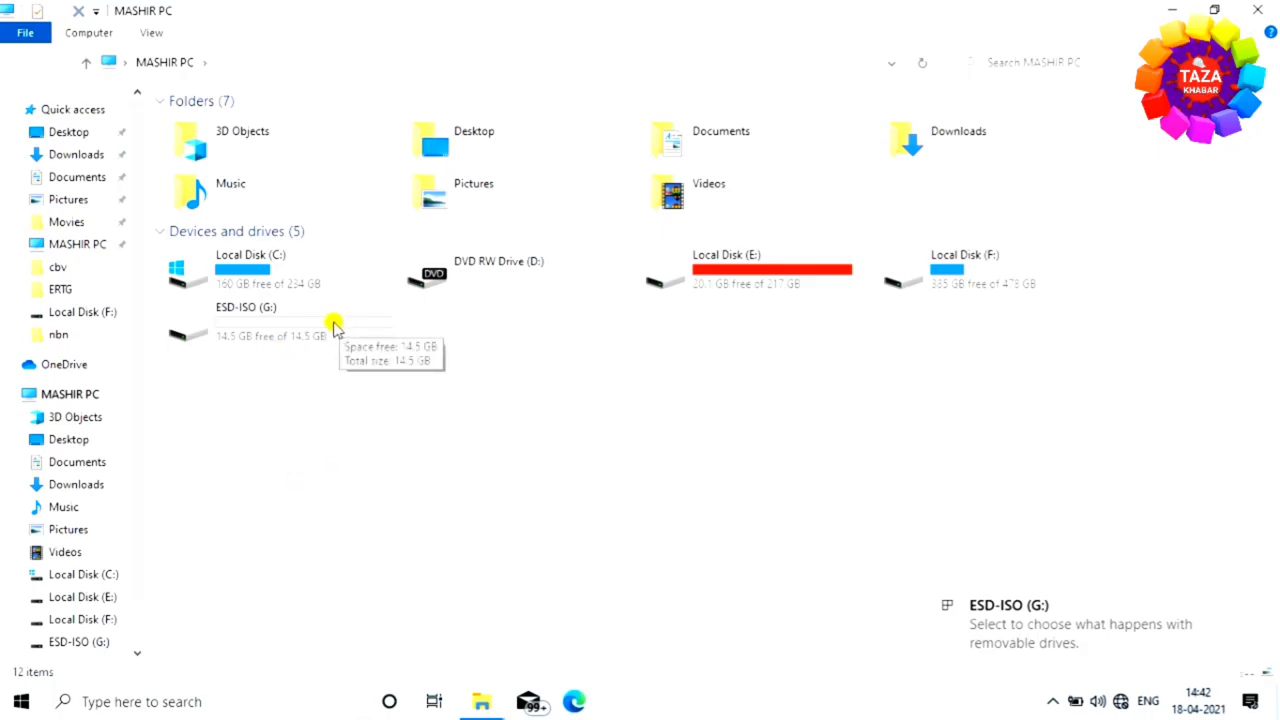
# Quick-format the ESD-ISO (G:) drive as FAT32 with 8192-byte allocation units, accept the data erasure and close the format dialog
pyautogui.rightClick(299, 330)
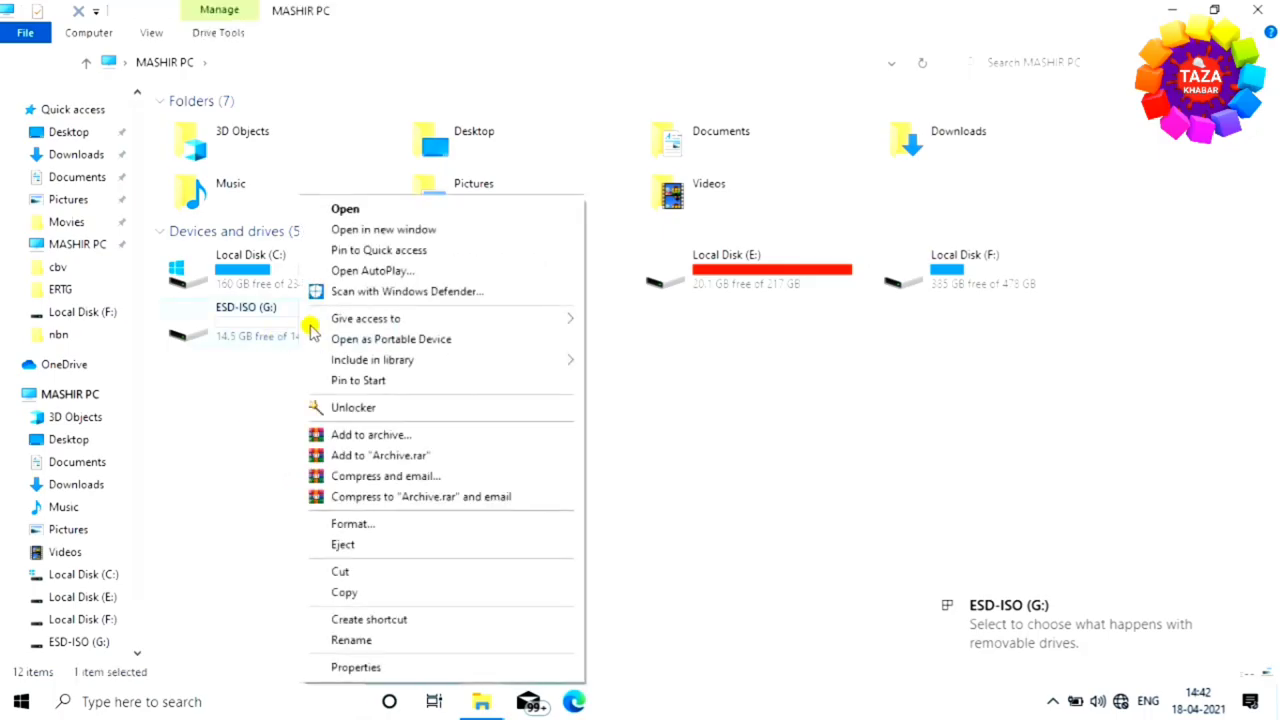
pyautogui.click(368, 528)
pyautogui.click(198, 582)
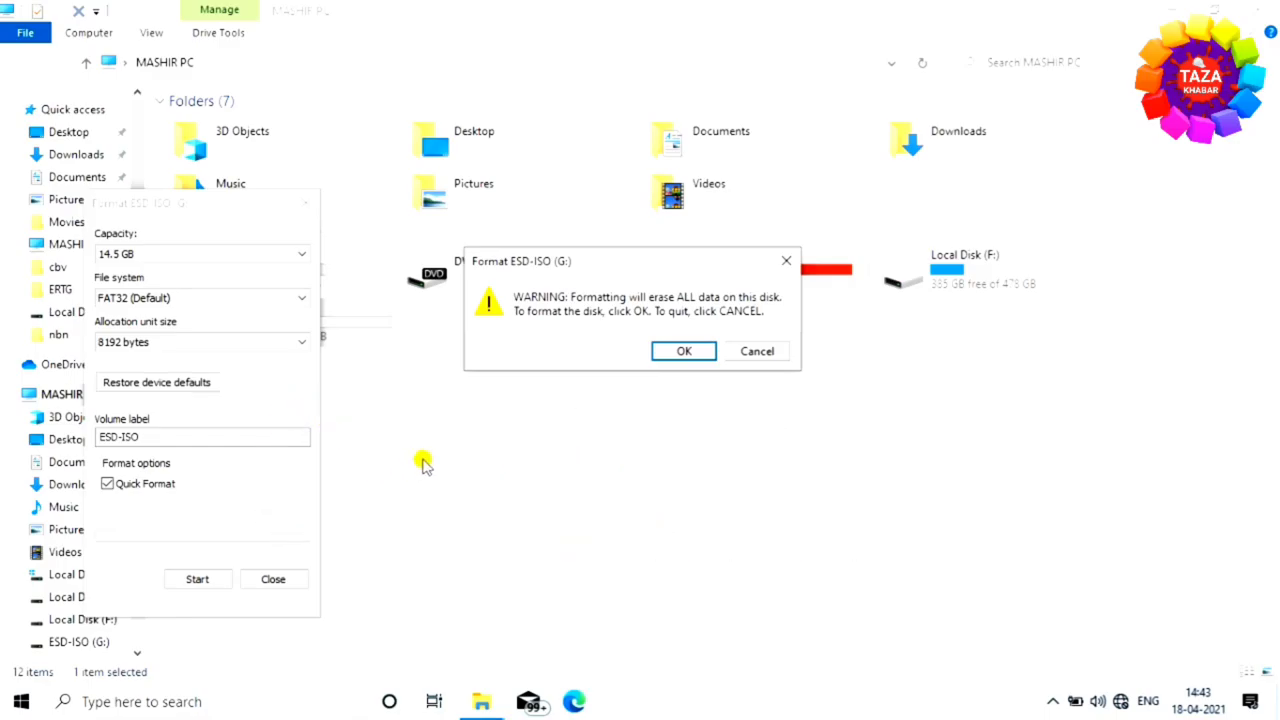
pyautogui.click(682, 352)
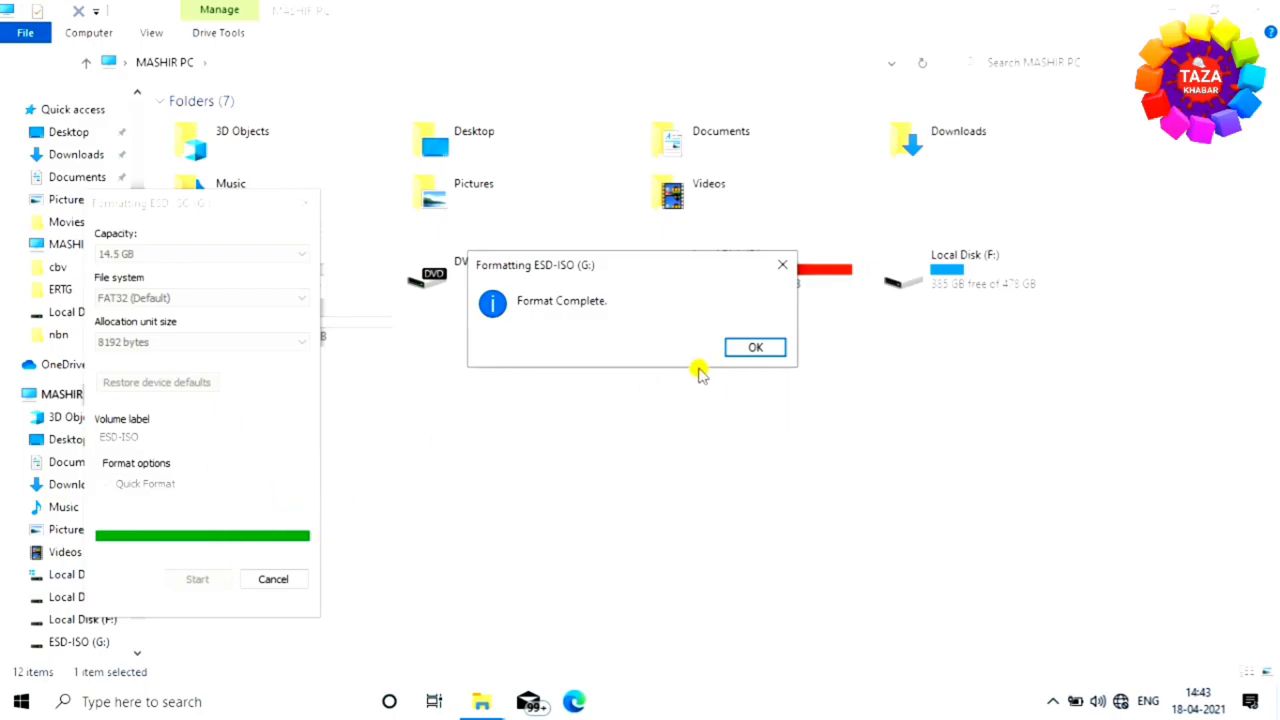
pyautogui.click(758, 349)
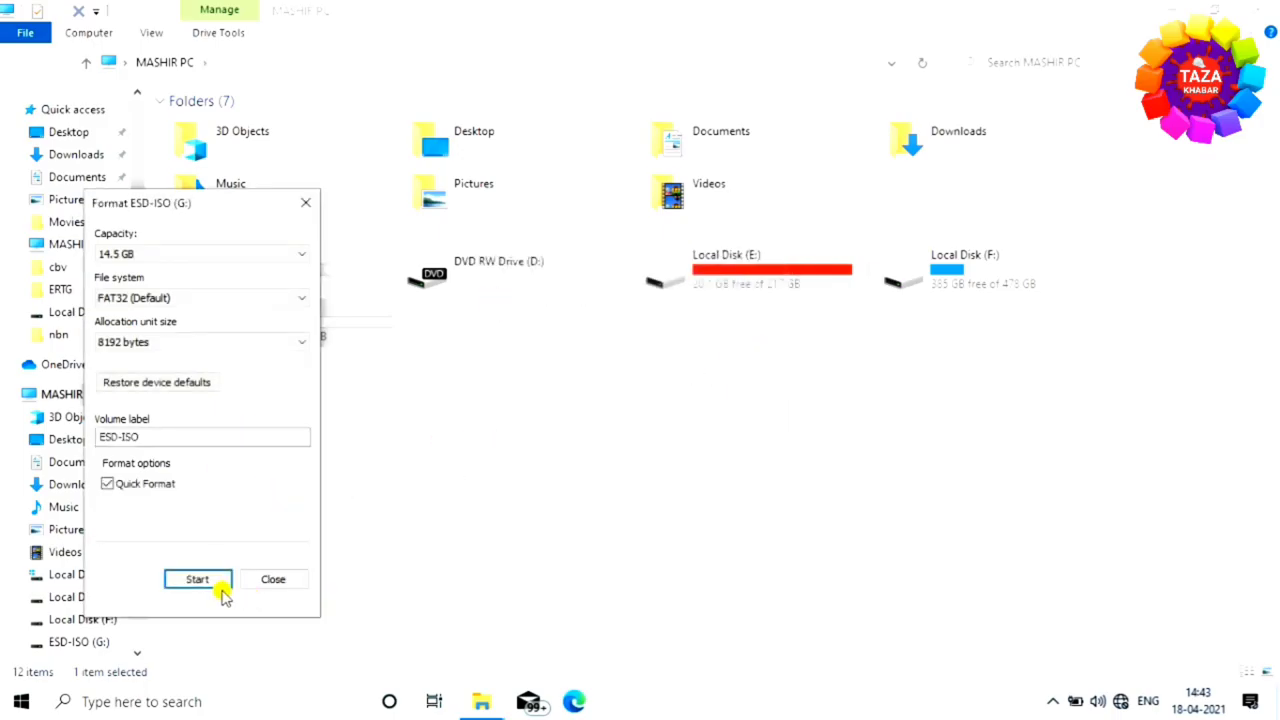
pyautogui.click(274, 580)
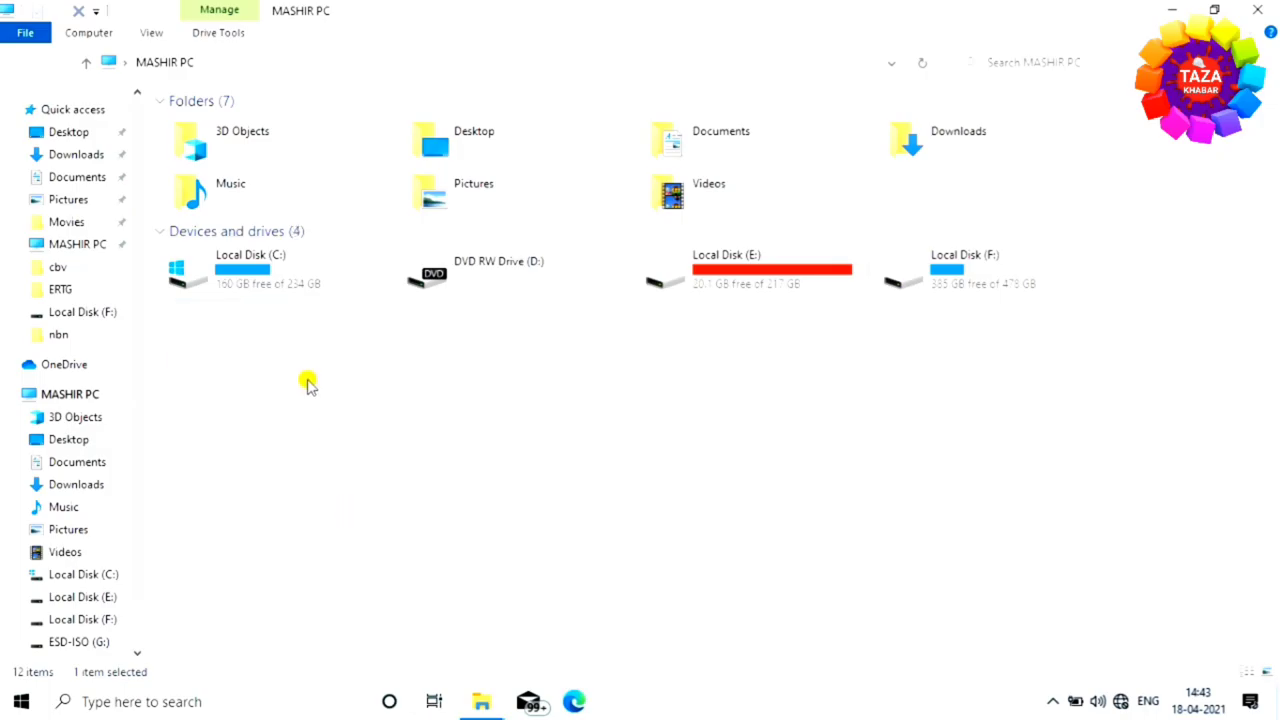